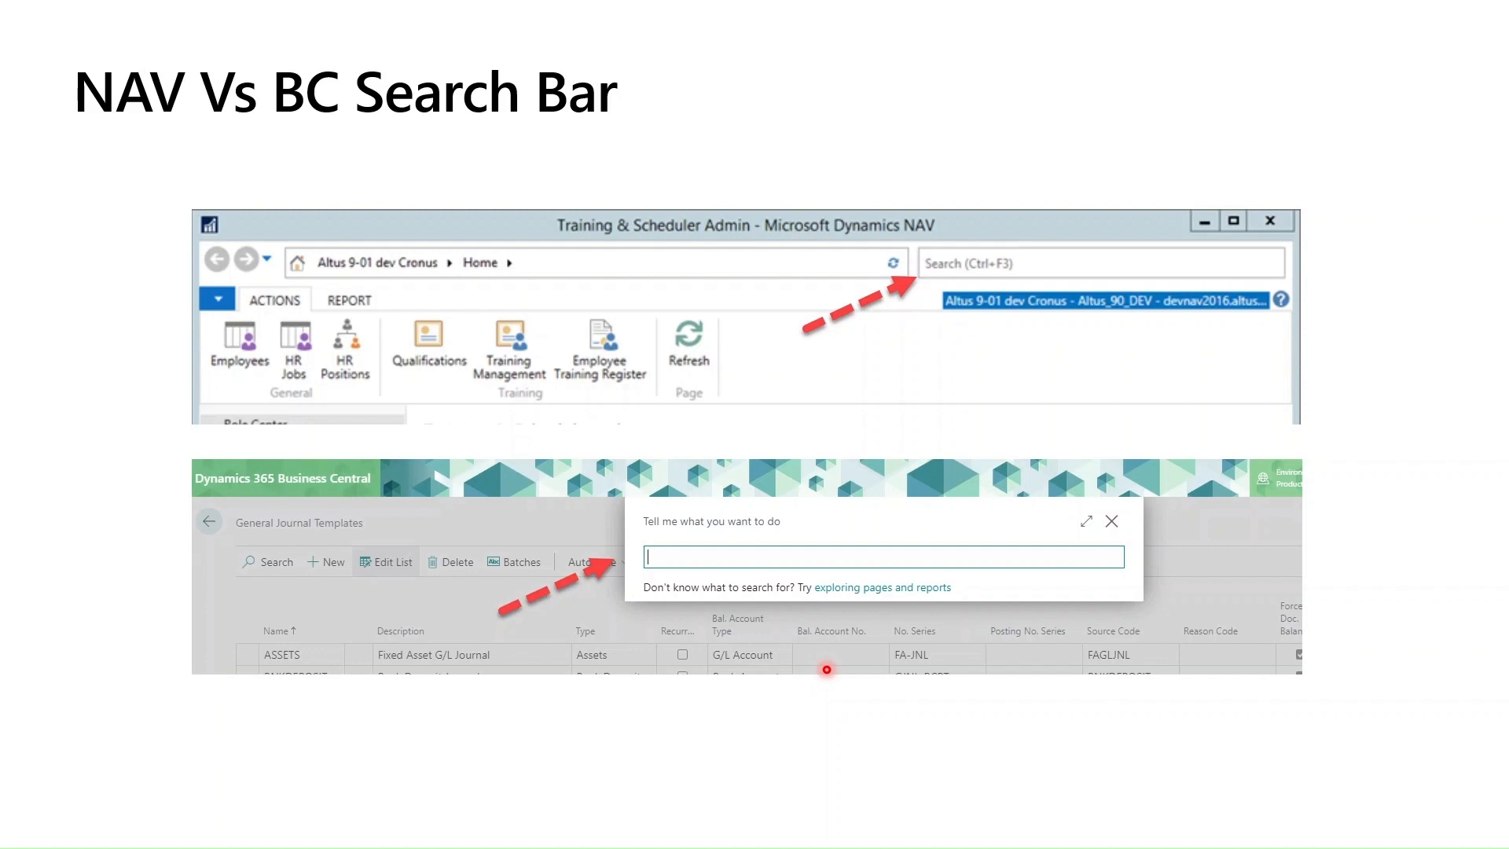
- Advance the slideshow to the learn.microsoft.com documentation snapshot slide
key("Right")
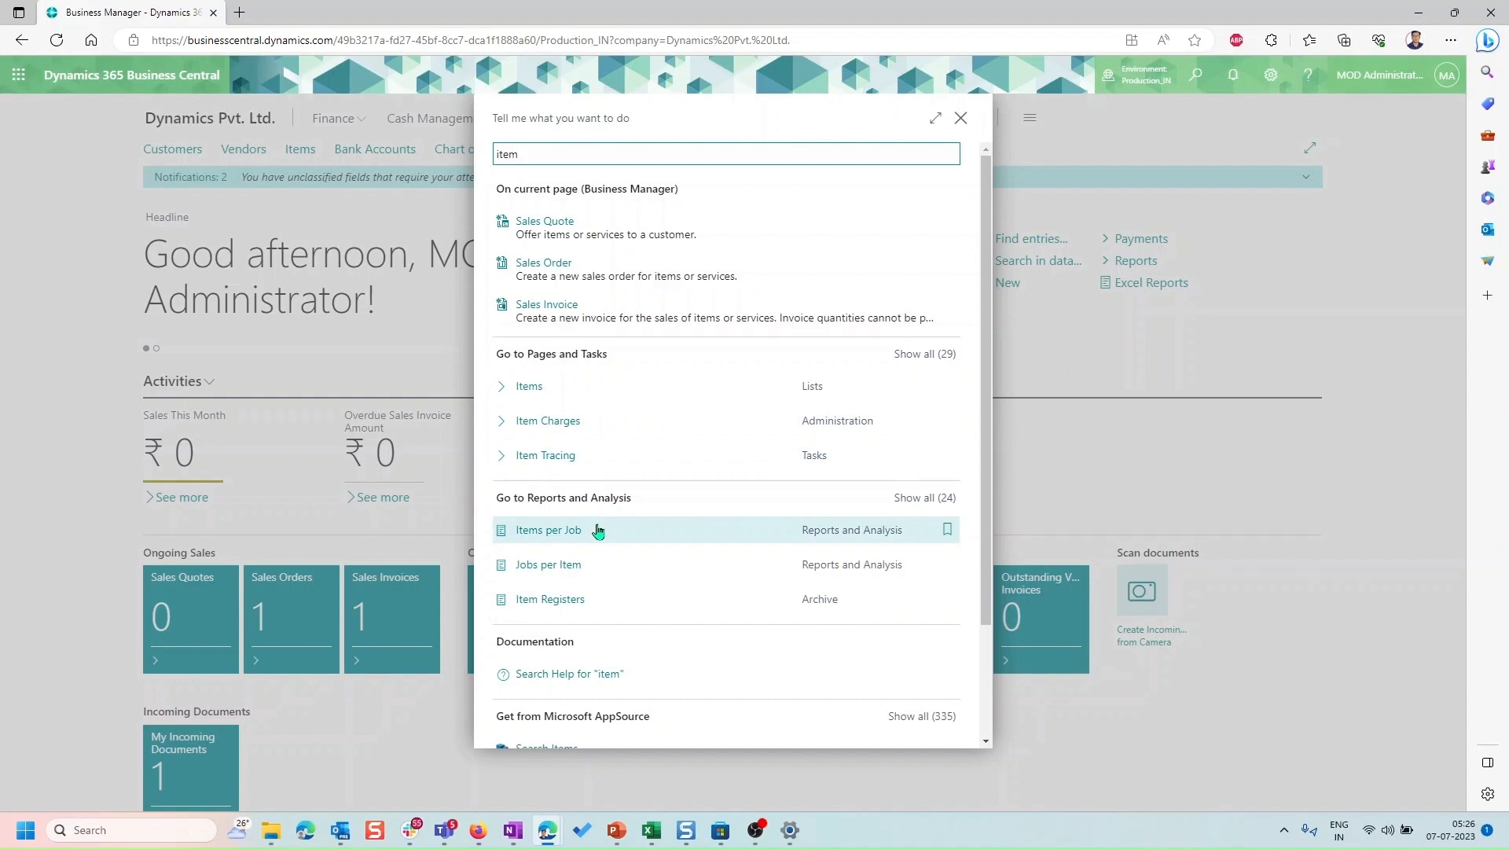
scroll(598, 532, "down", 2)
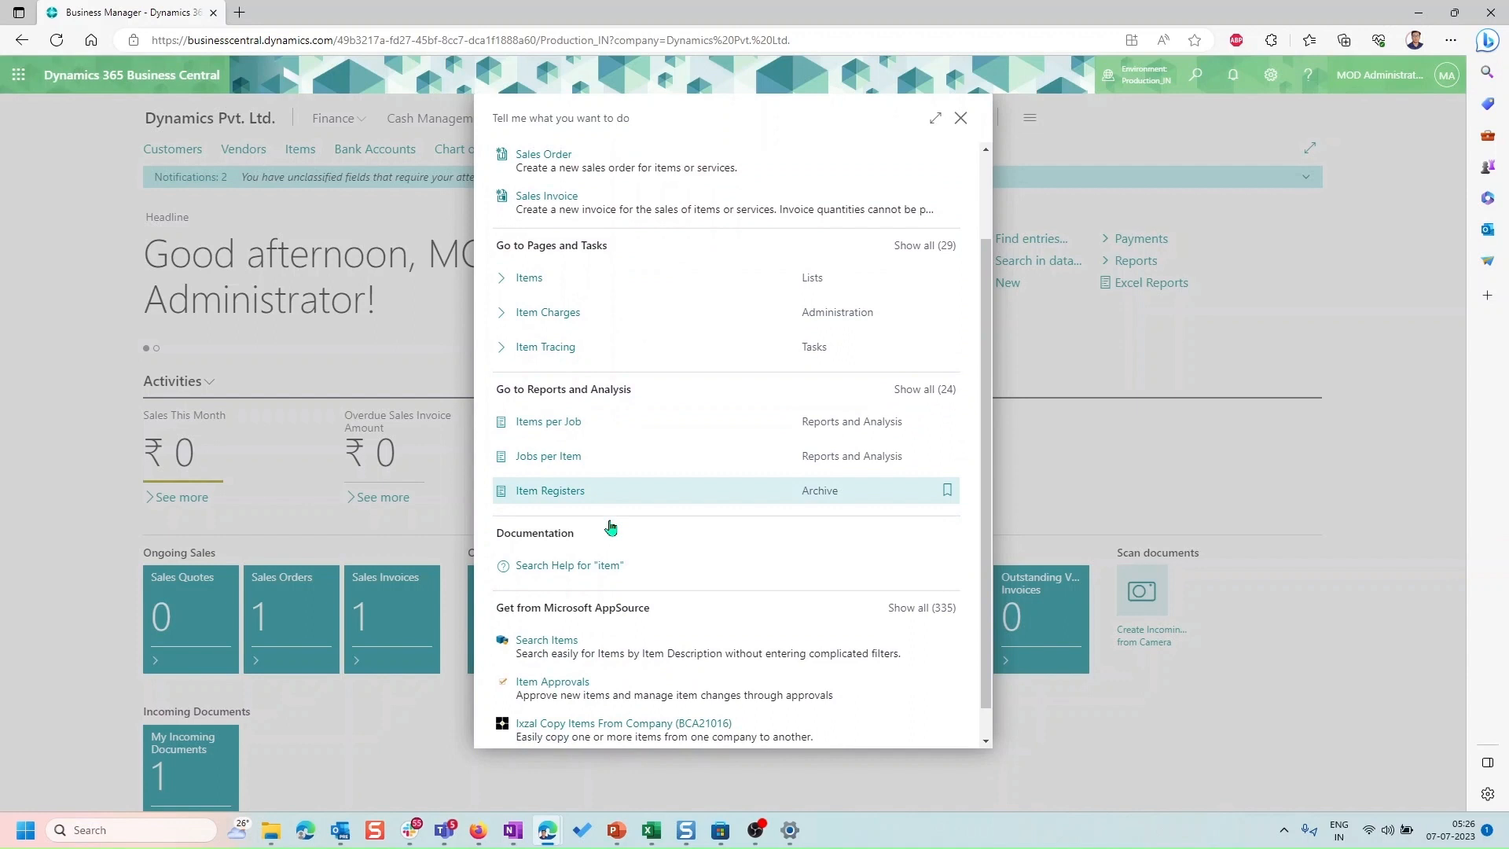
scroll(660, 577, "down", 2)
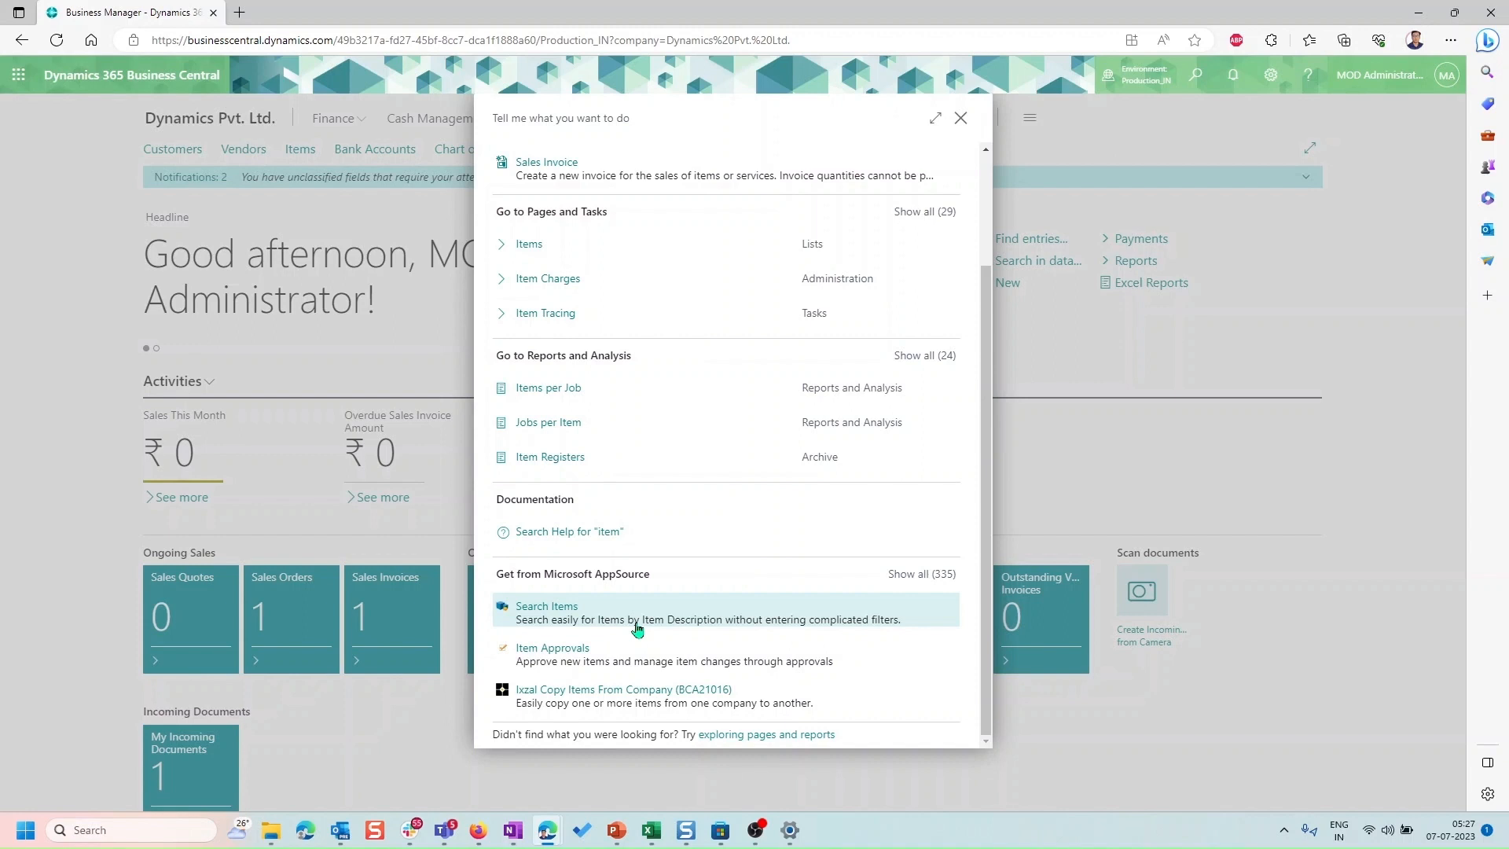
scroll(636, 628, "up", 3)
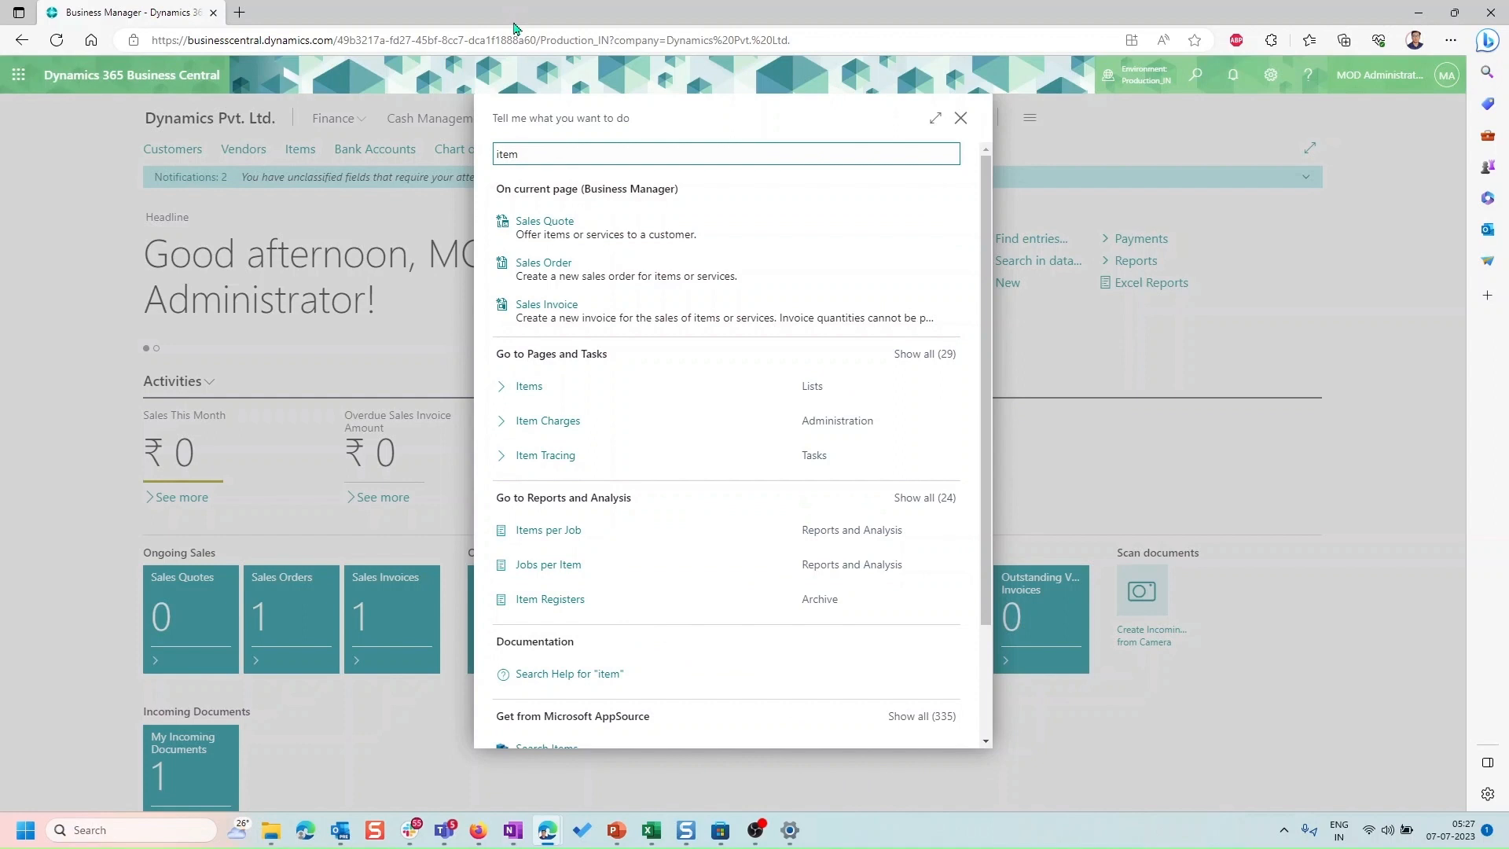
- Replace the Tell Me term 'item' with 'assemb', then with 'kit' to see alternate-word matches
double_click(523, 153)
key("BackSpace")
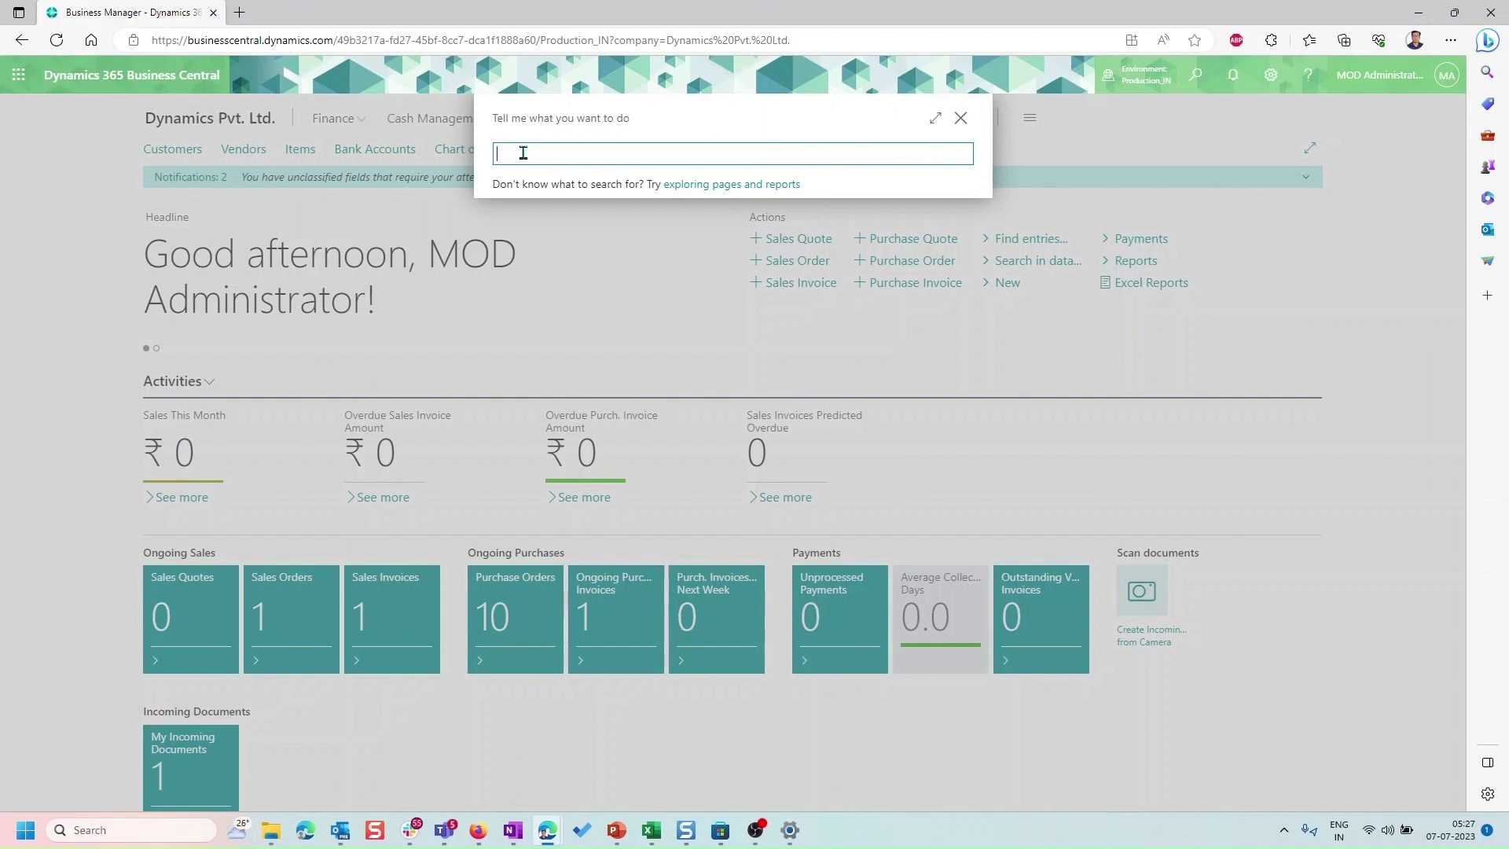
type("item")
key("BackSpace")
key("BackSpace")
key("BackSpace")
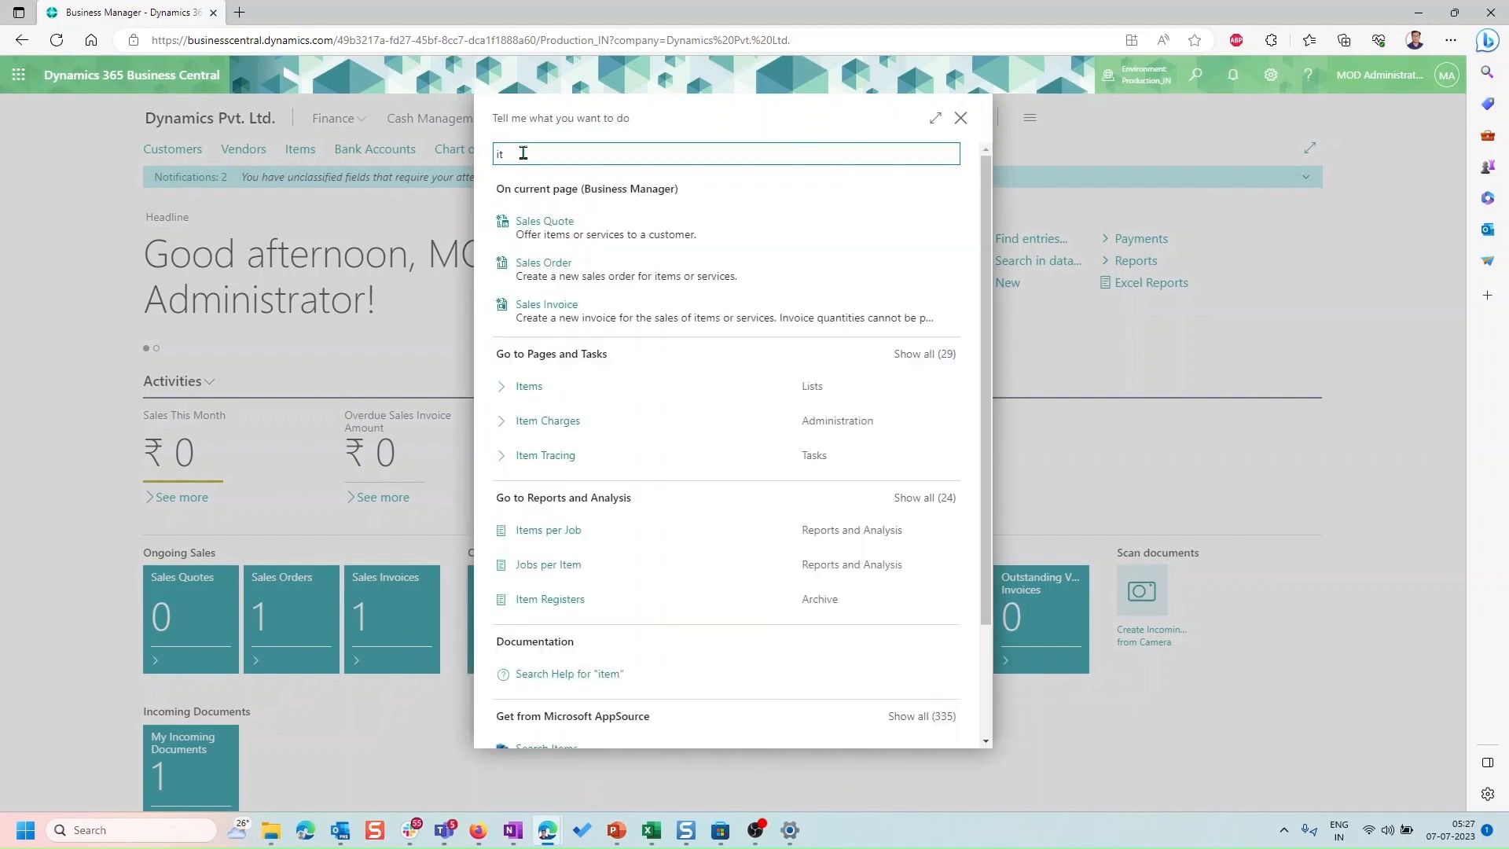
type("assemb")
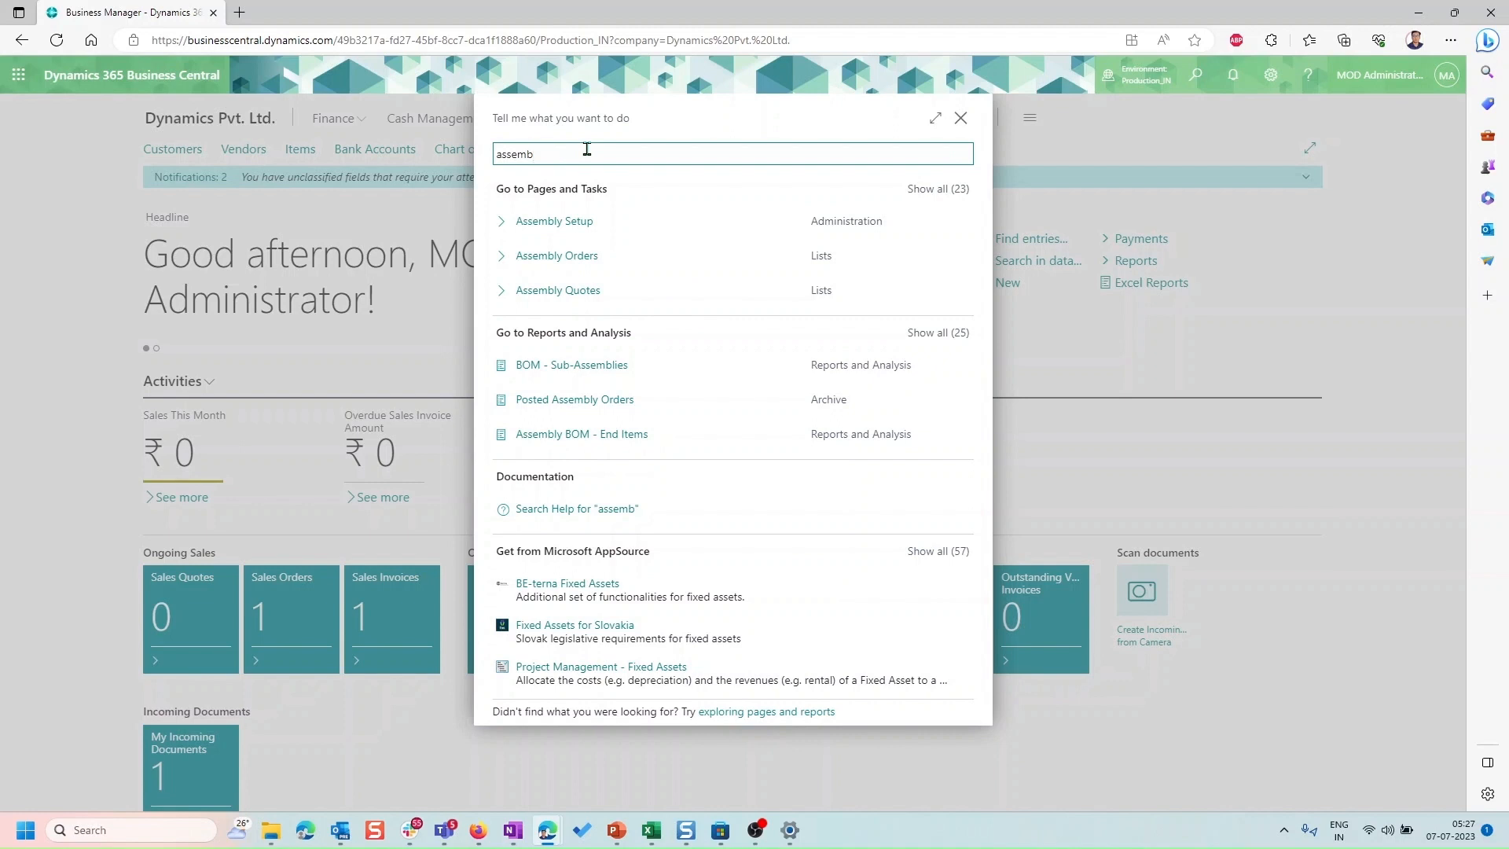
key("BackSpace")
key("BackSpace")
key("BackSpace")
key("BackSpace")
key("BackSpace")
key("BackSpace")
type("kit")
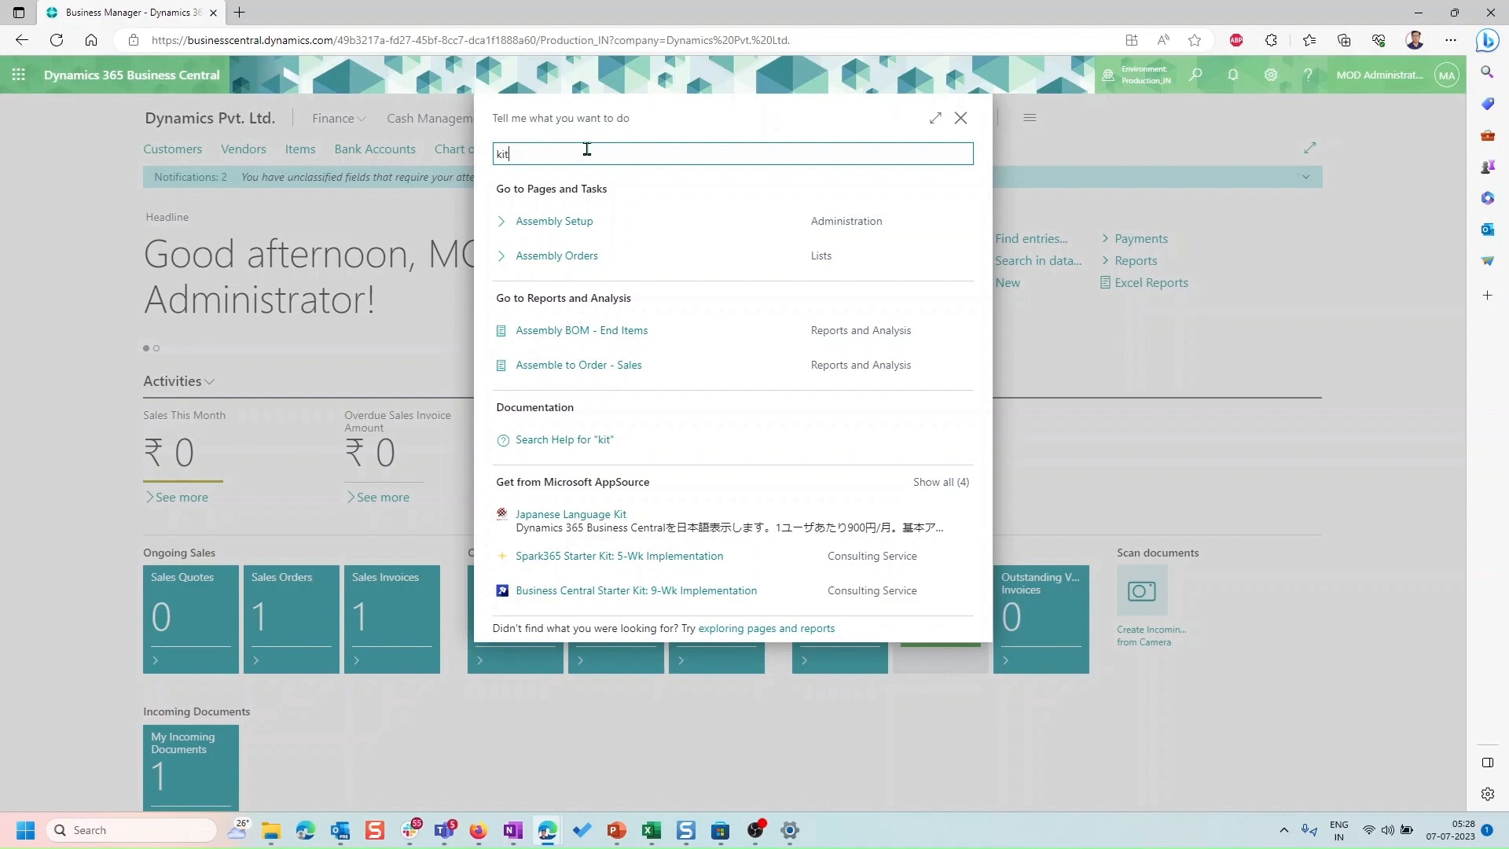
- Clear the 'kit' term from the Tell Me box before returning to the slides
key("BackSpace")
key("BackSpace")
key("BackSpace")
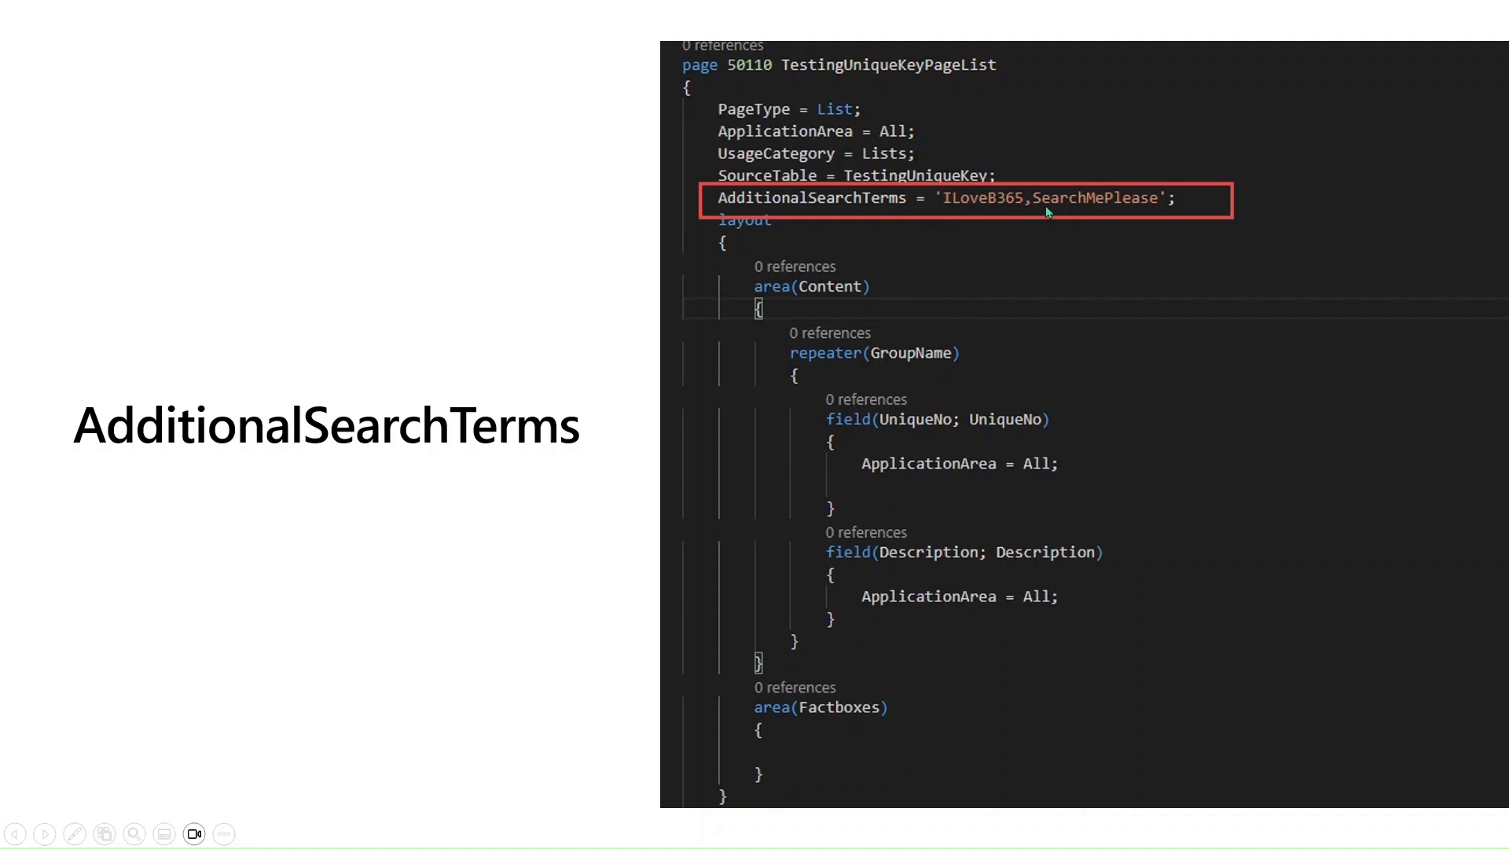
- View the 'searchme' and 'ilove' demo slides, then go back to the code slide
key("Right")
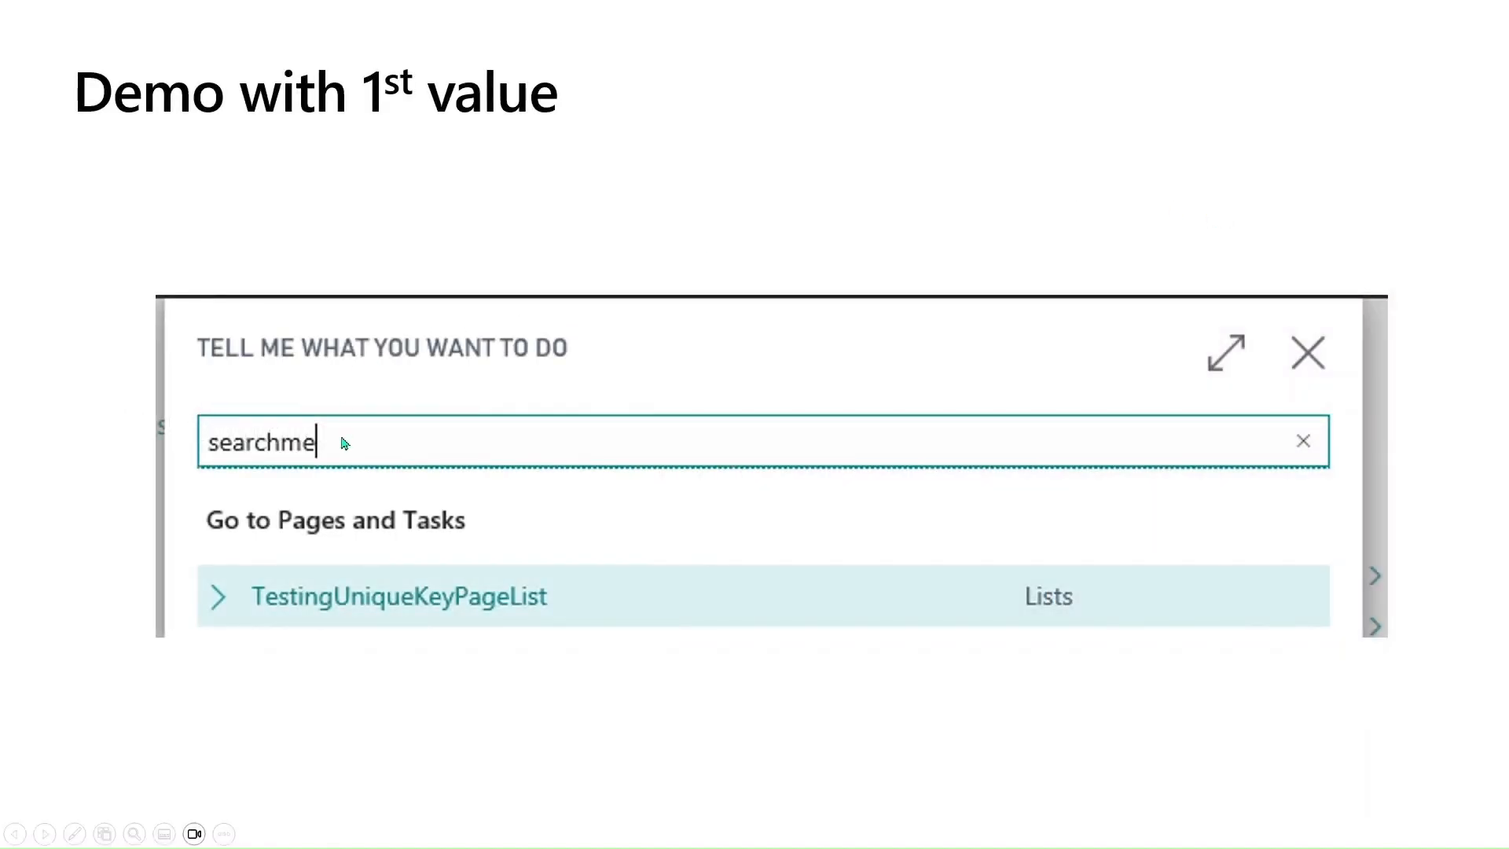
left_click(478, 622)
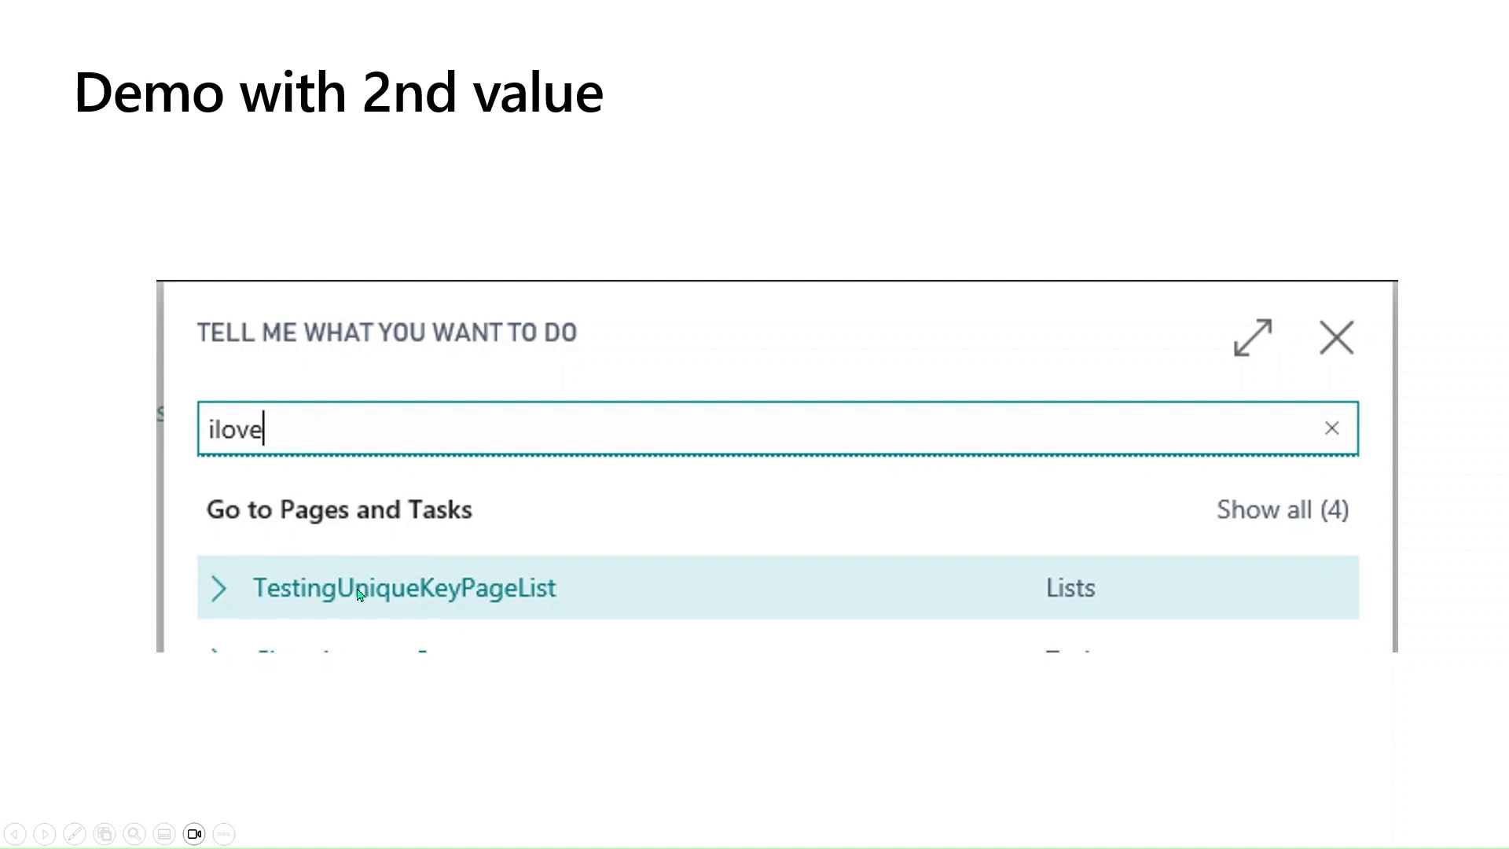
key("Left")
key("Left")
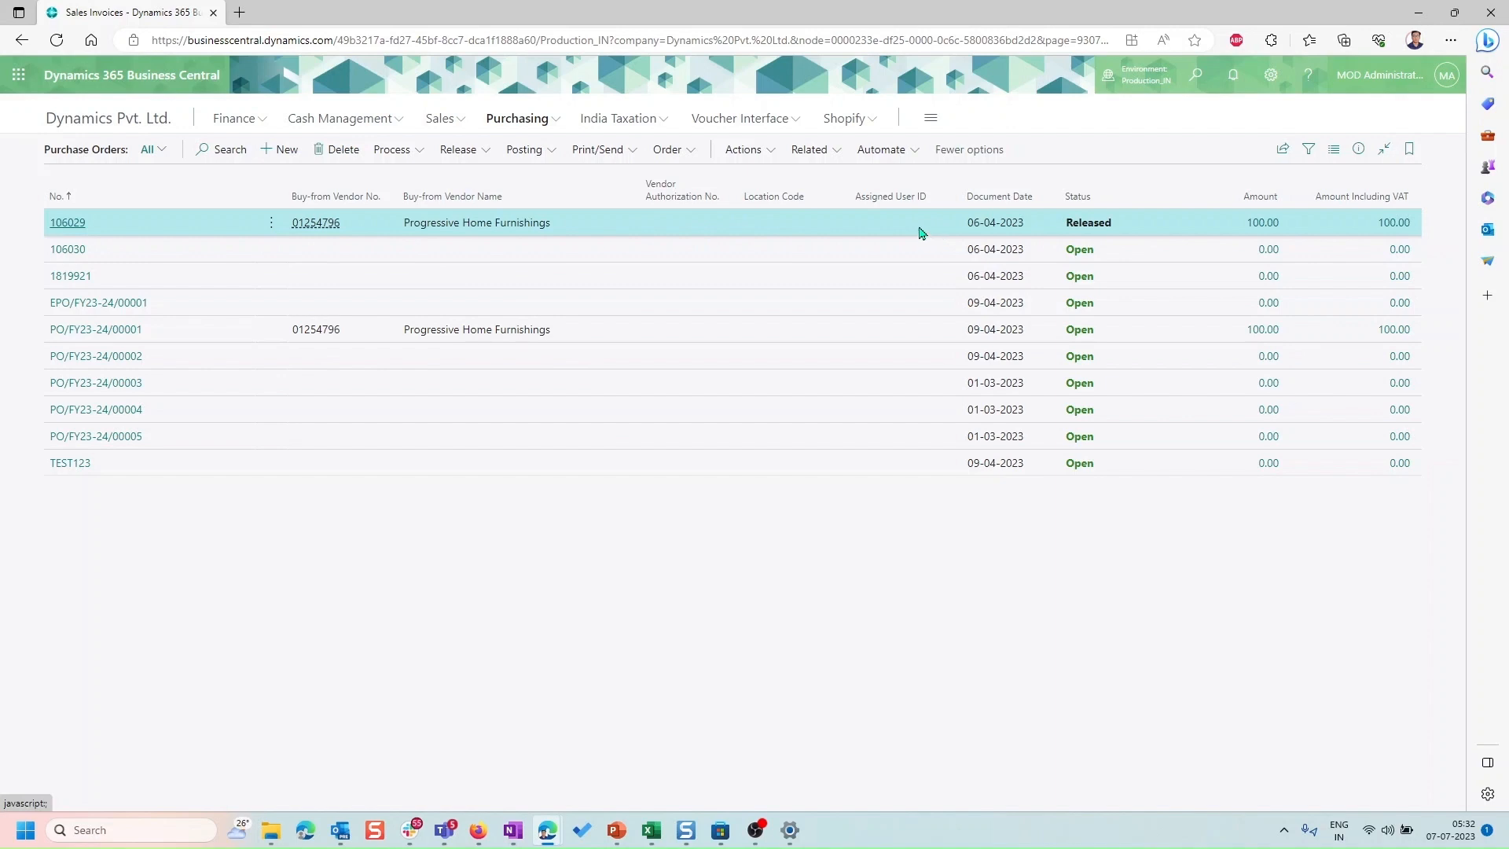
left_click(674, 150)
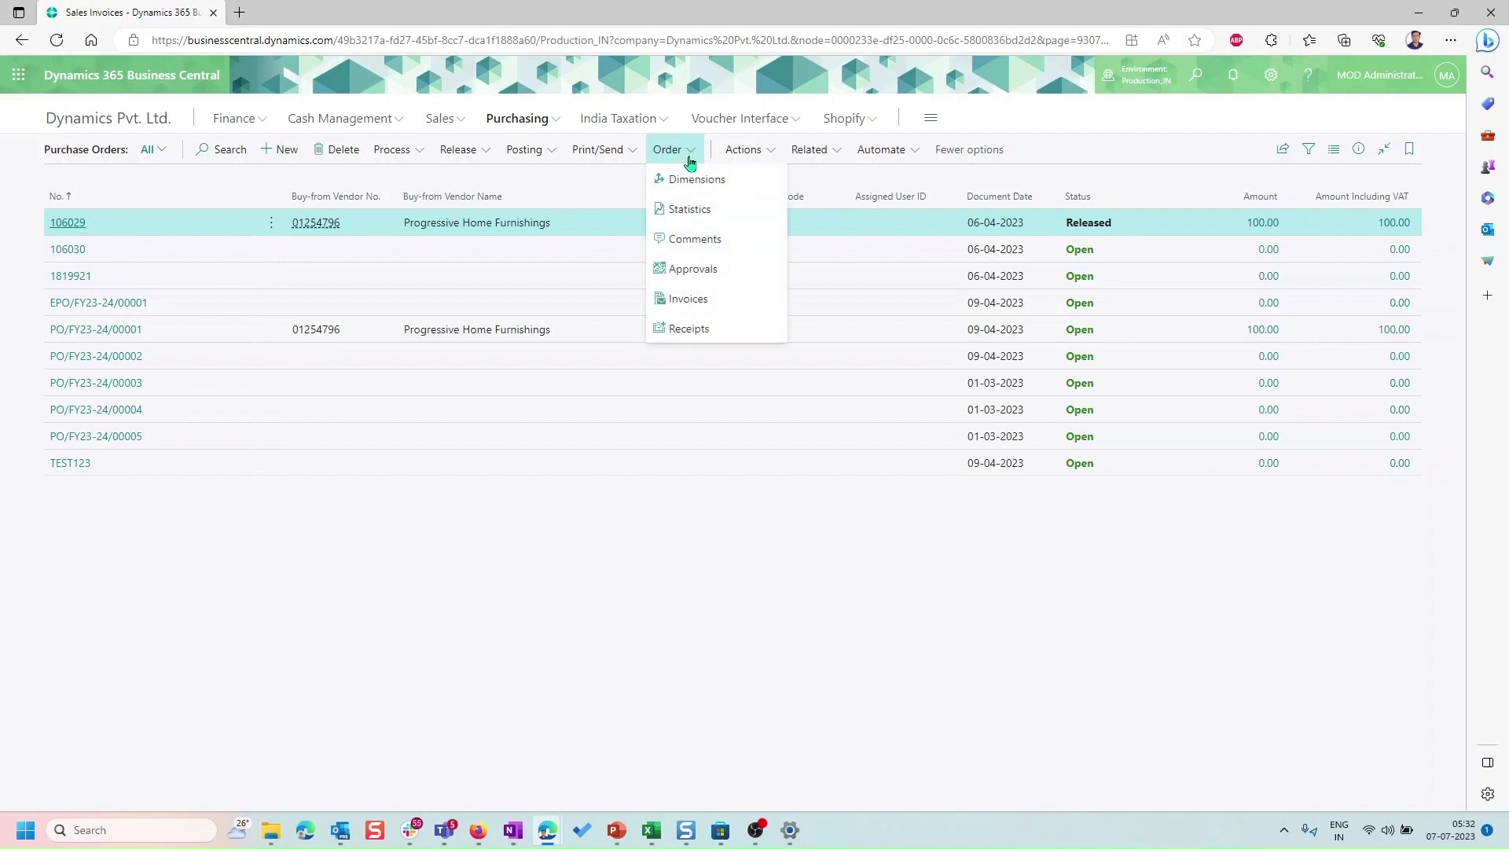
left_click(743, 148)
left_click(812, 149)
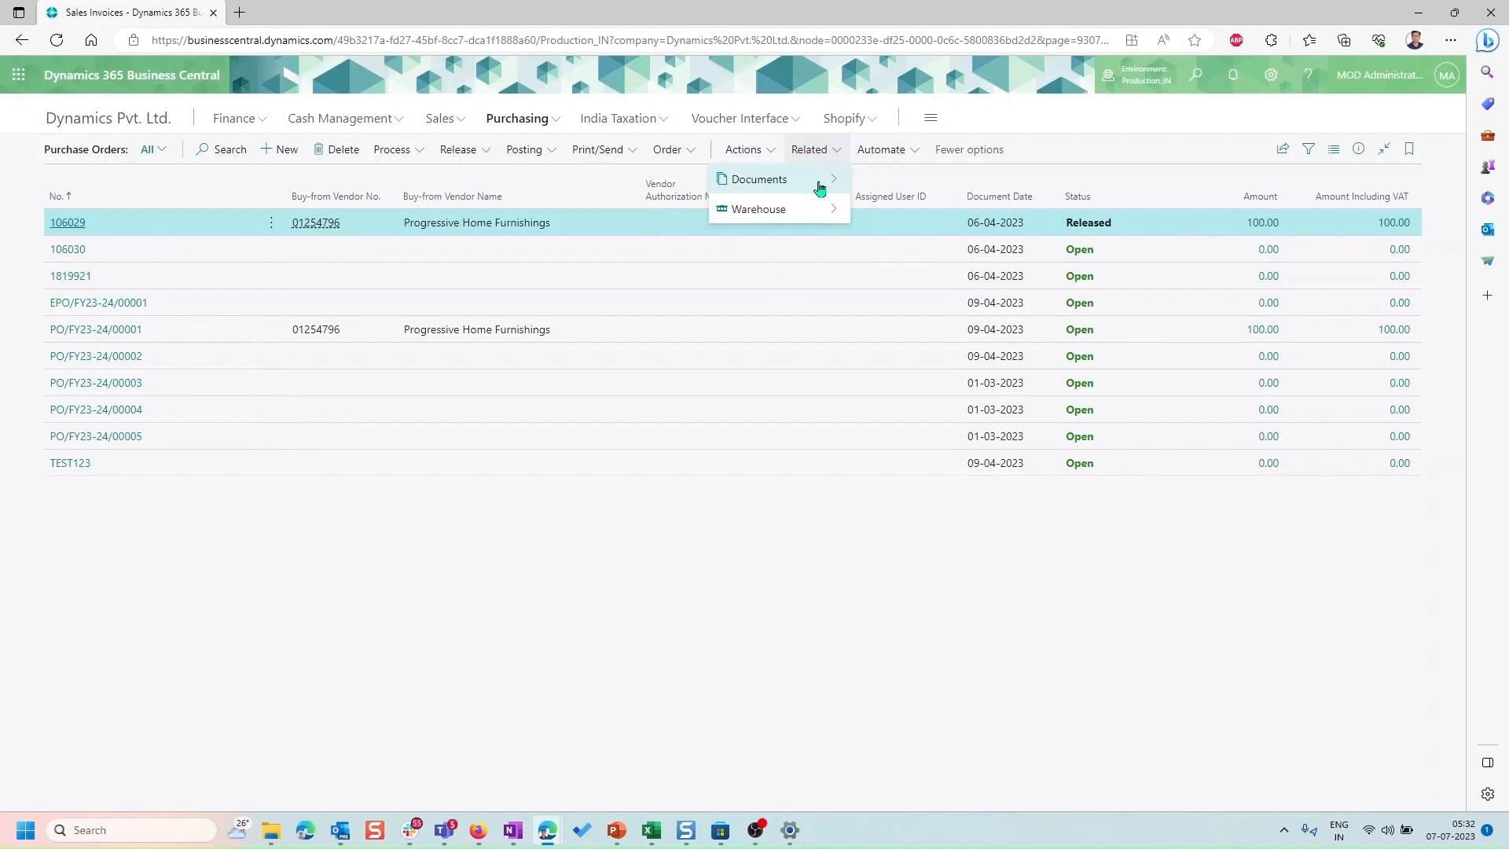
mouse_move(759, 179)
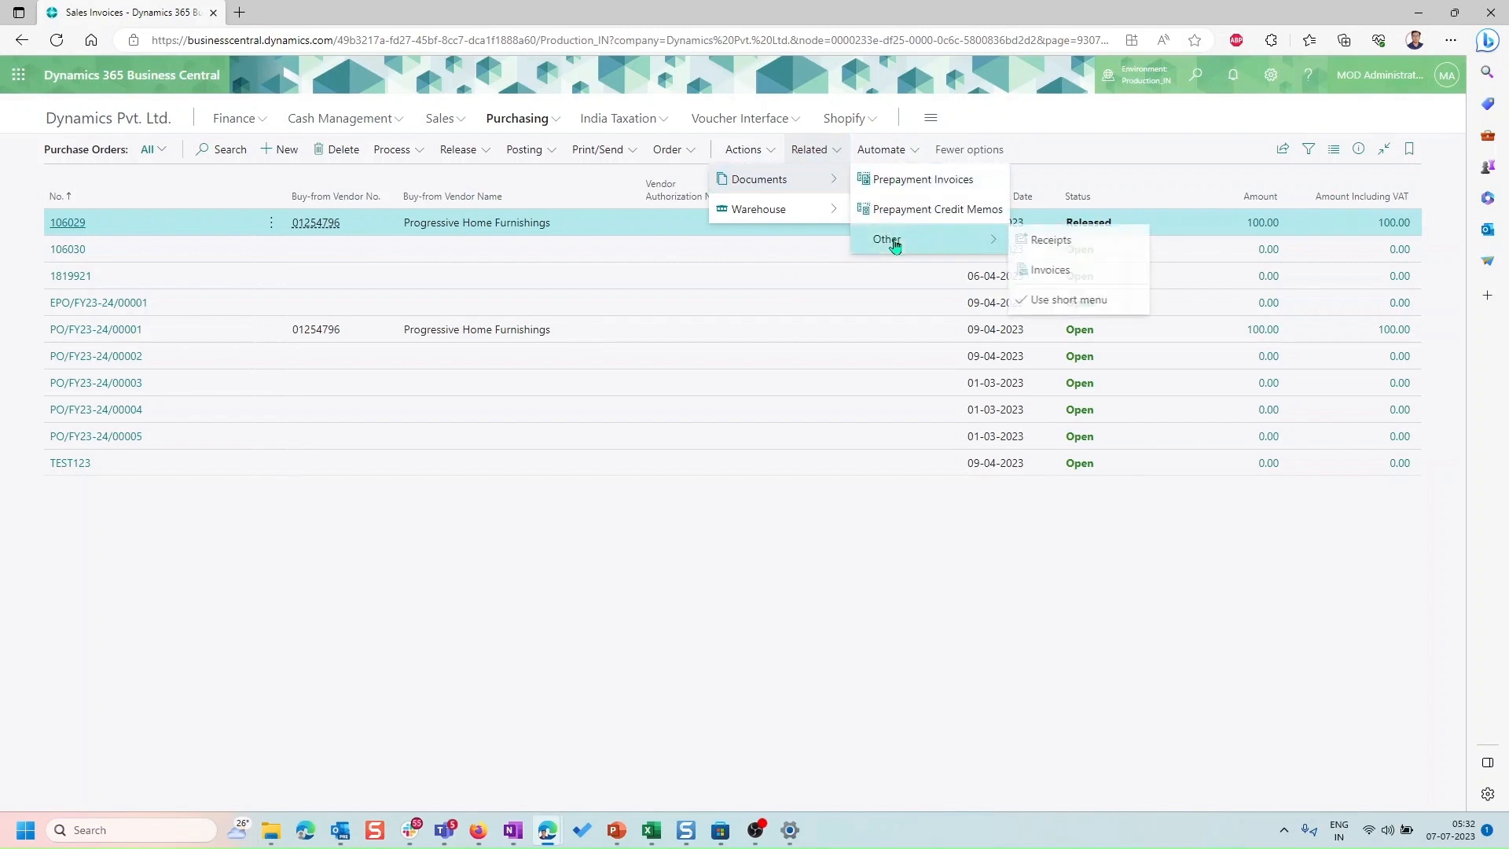
mouse_move(887, 239)
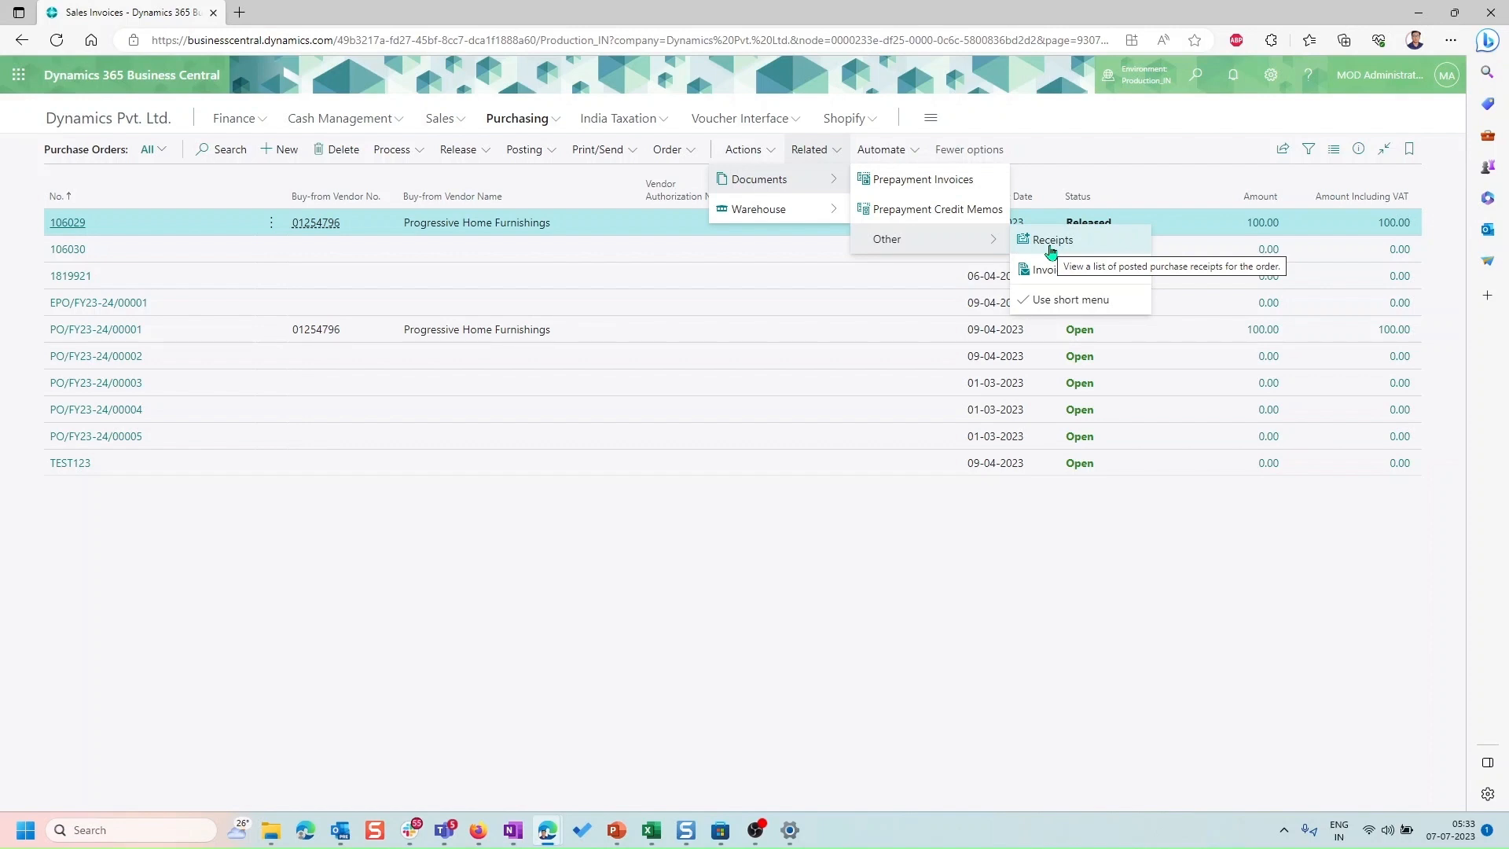
left_click(1066, 136)
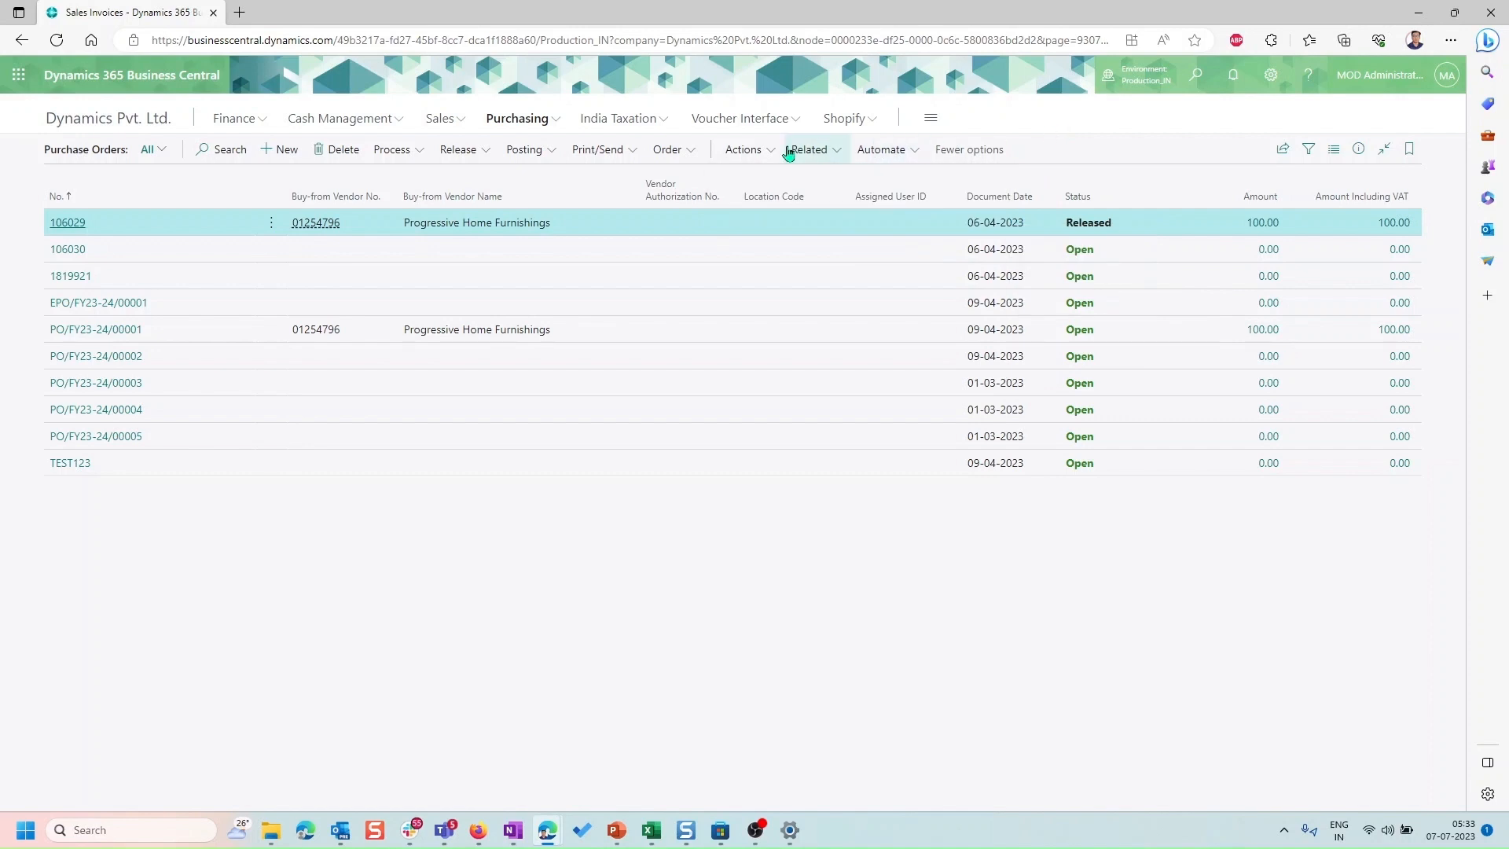
left_click(467, 149)
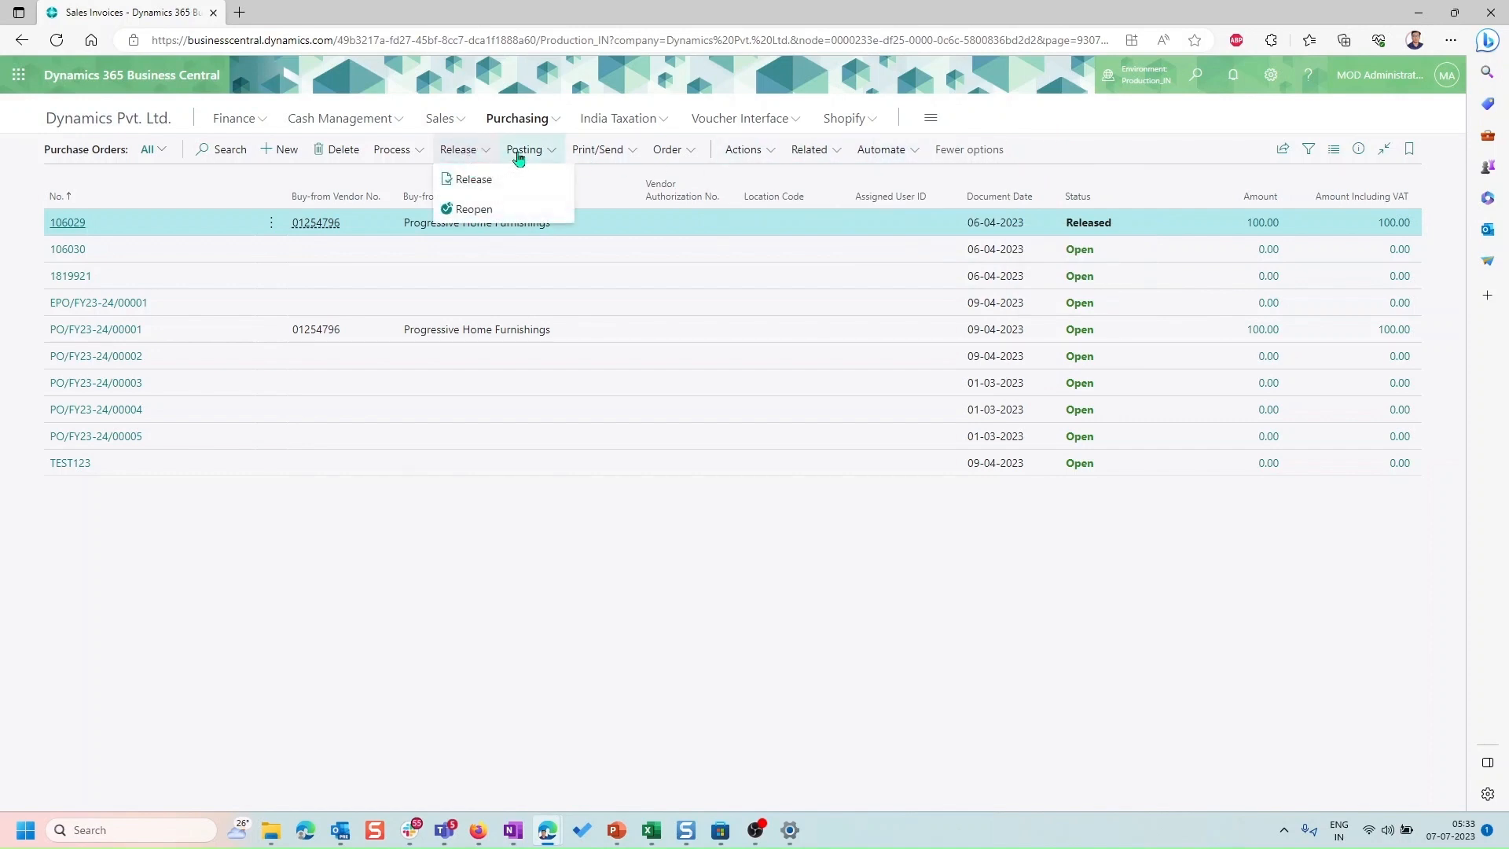
mouse_move(745, 150)
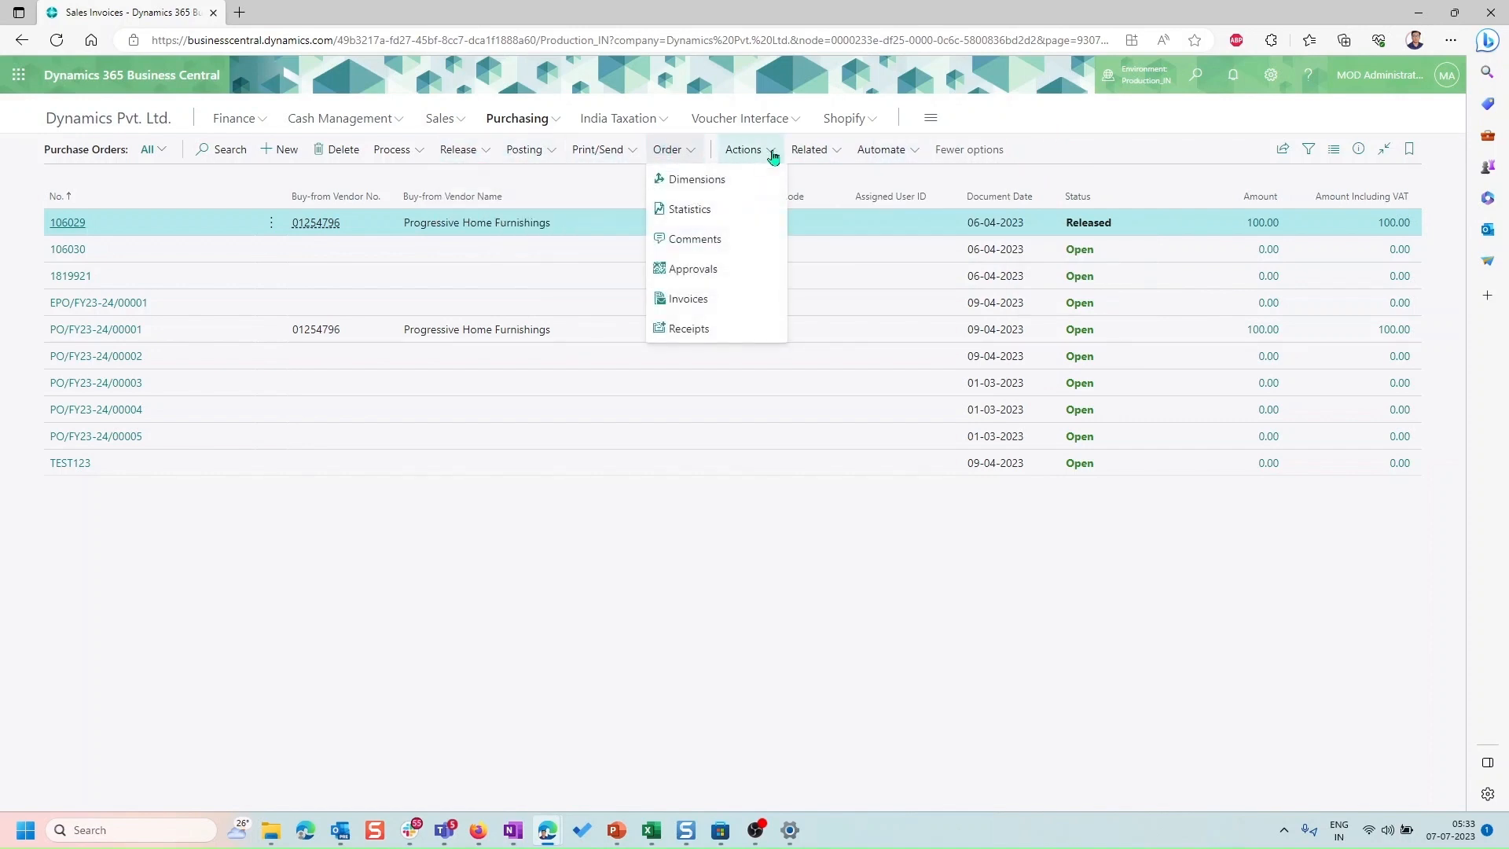
left_click(860, 233)
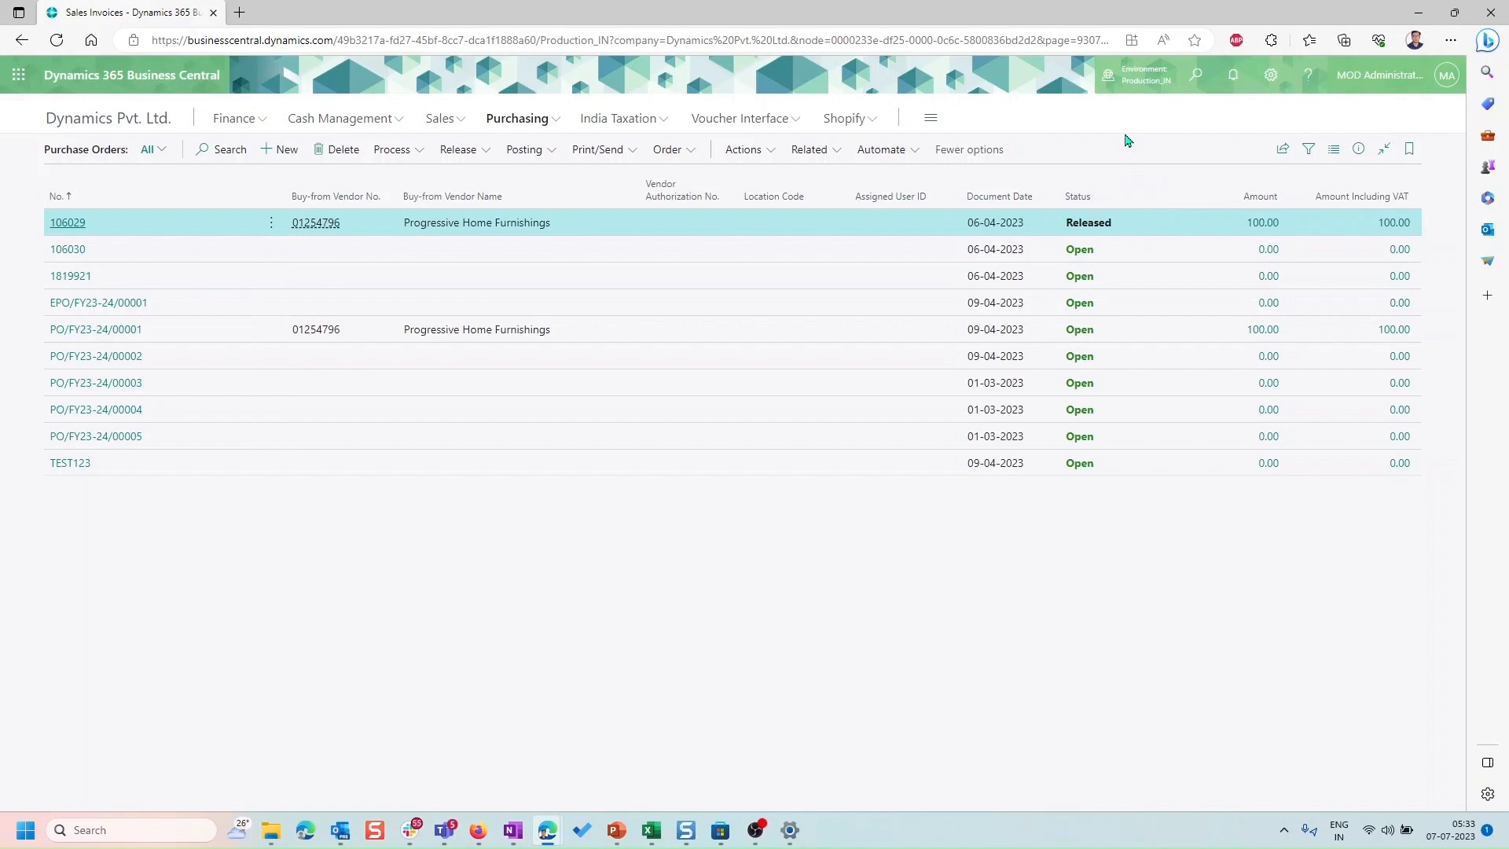
- Search Tell Me for 'receipt' and open Receipts under On current page
left_click(1195, 75)
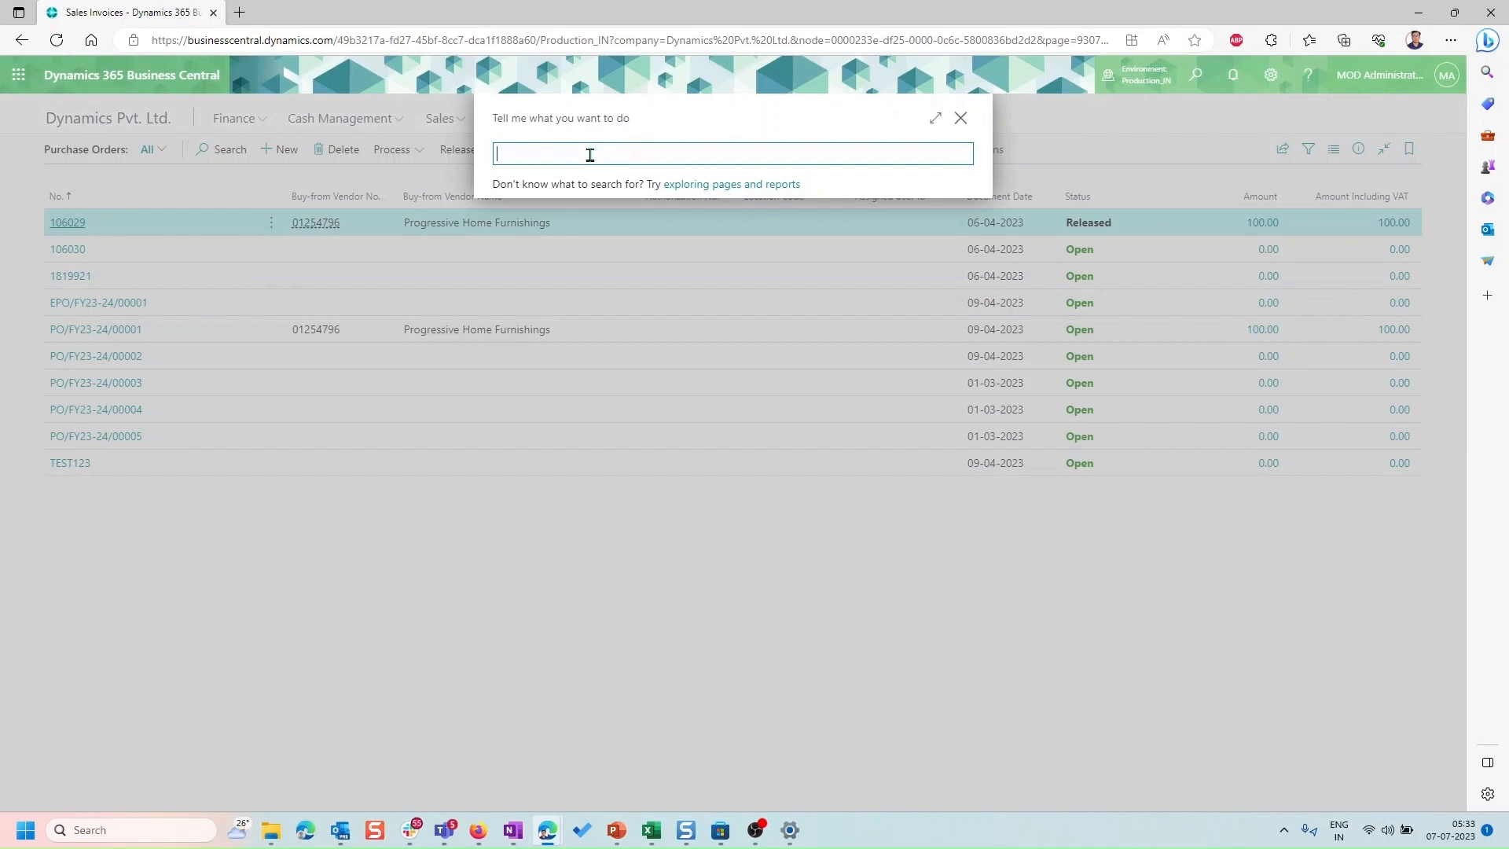
type("receipy")
key("BackSpace")
type("t")
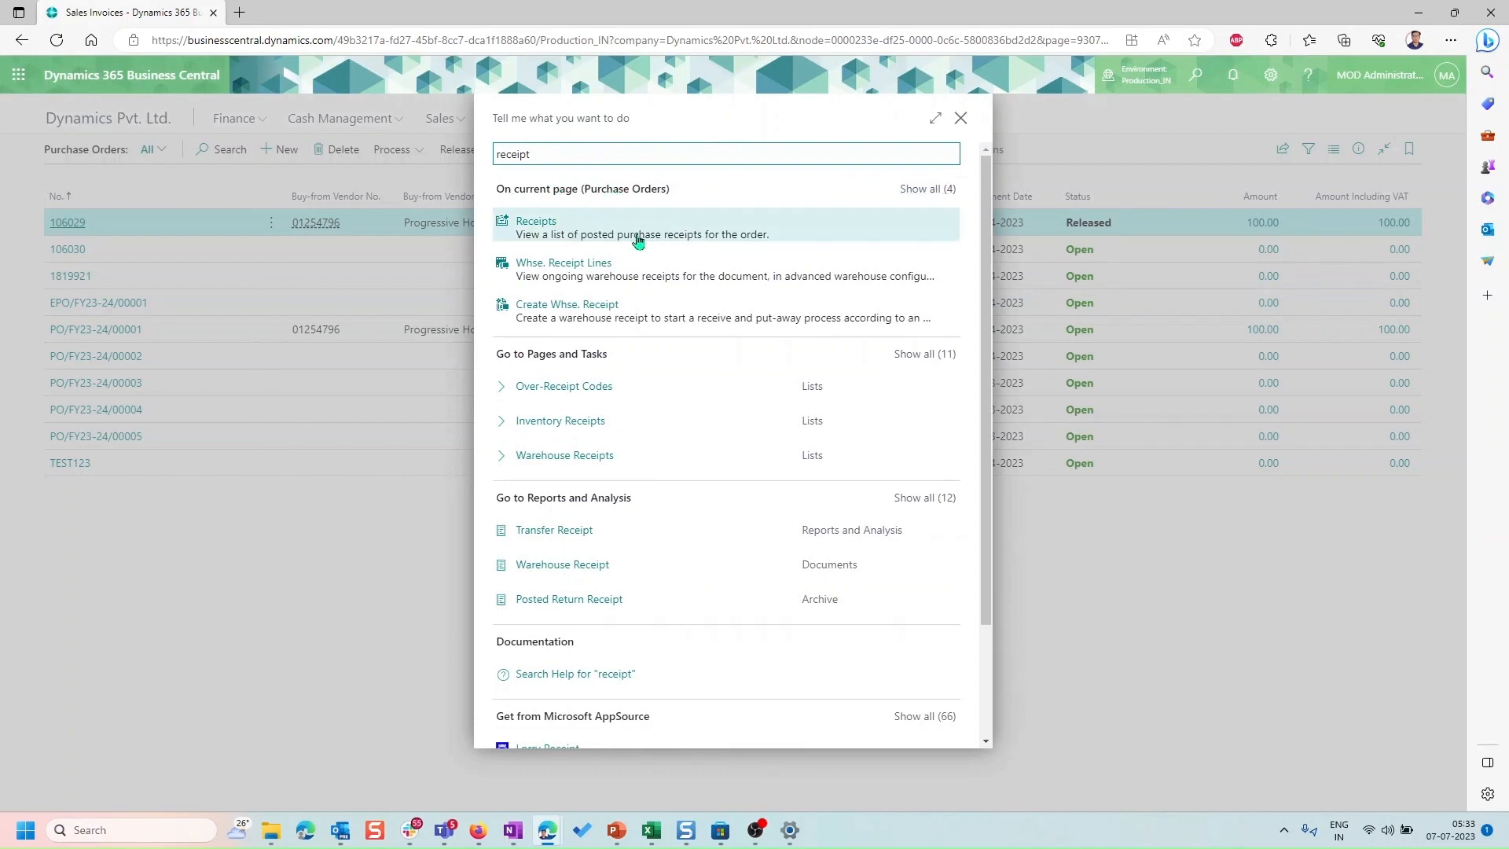
left_click(535, 222)
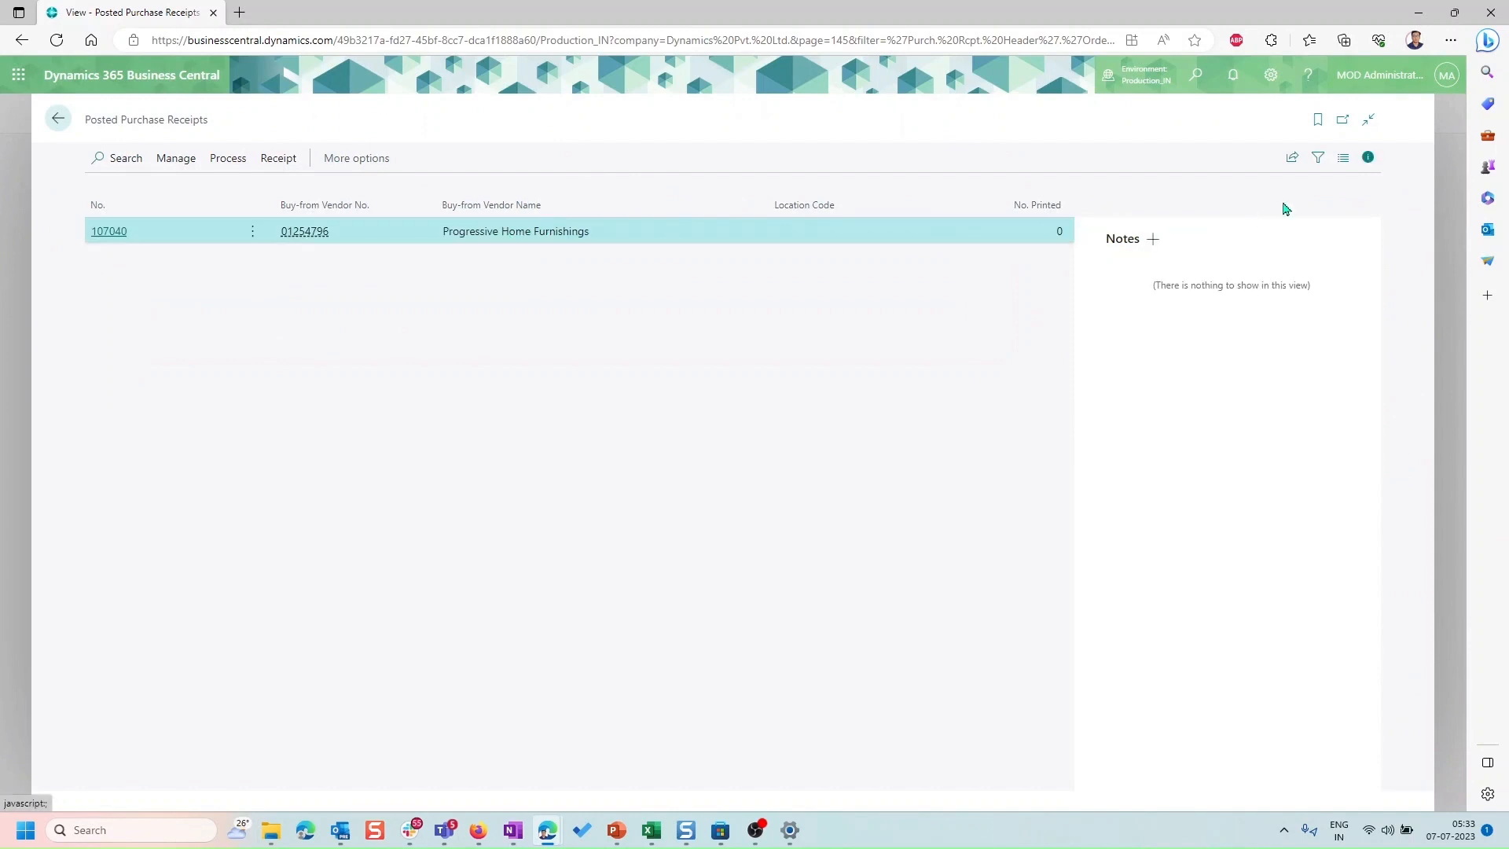
- Hide the Notes factbox and go back to the Purchase Orders list
left_click(1368, 158)
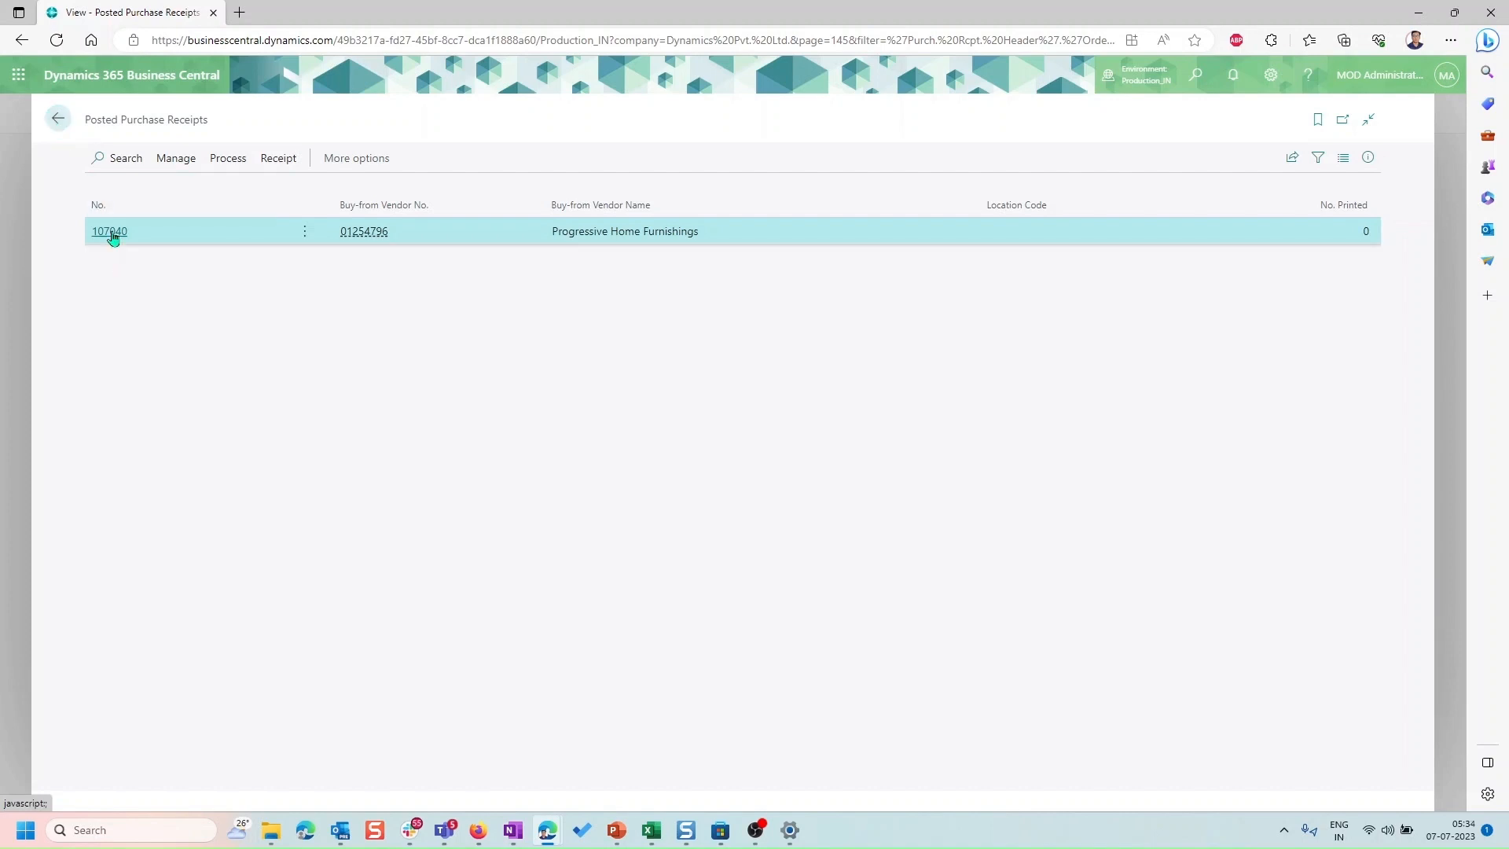
left_click(59, 119)
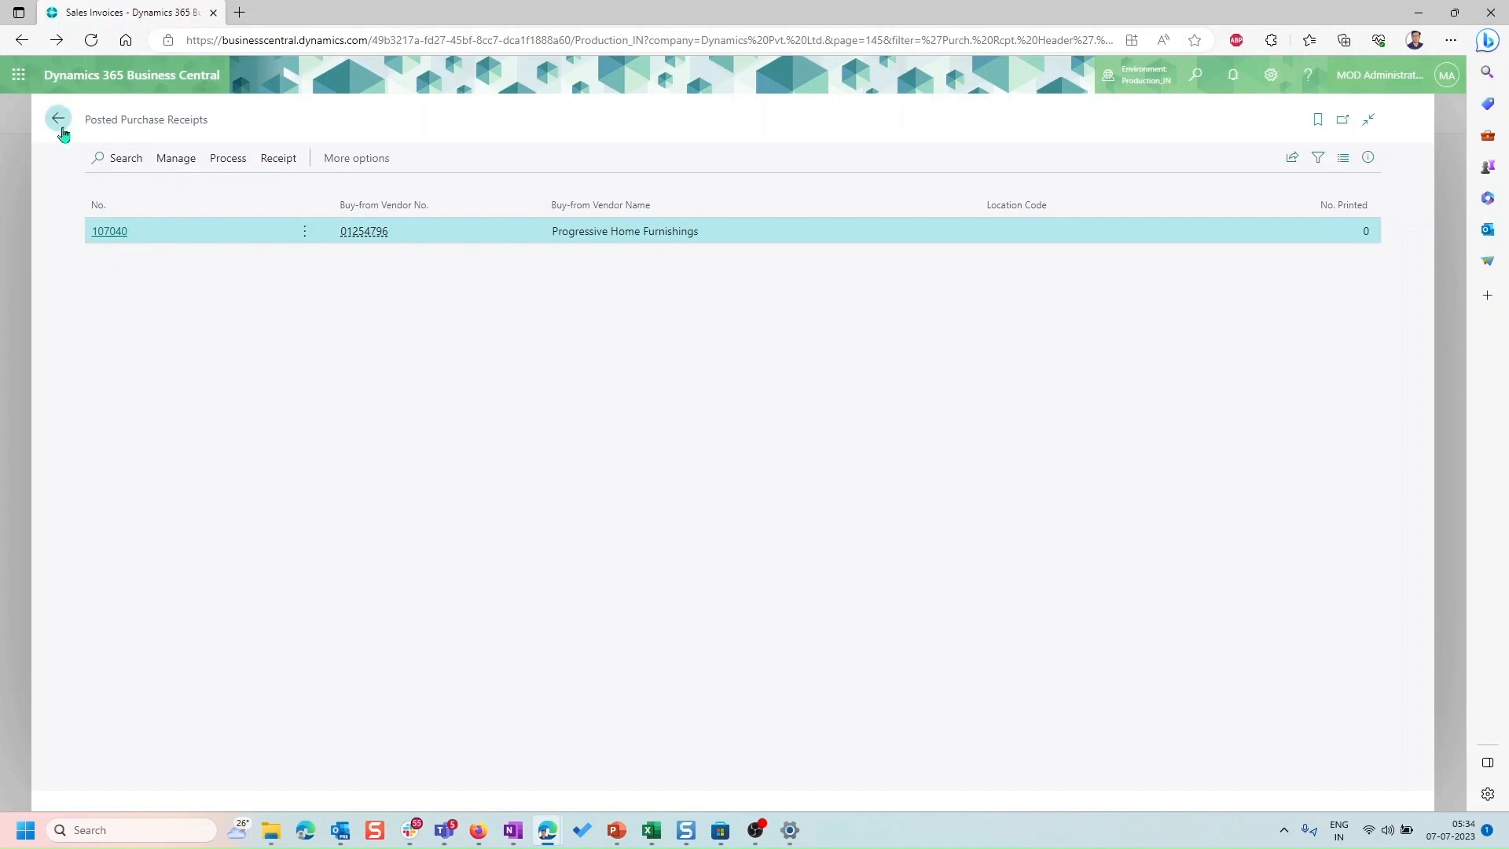